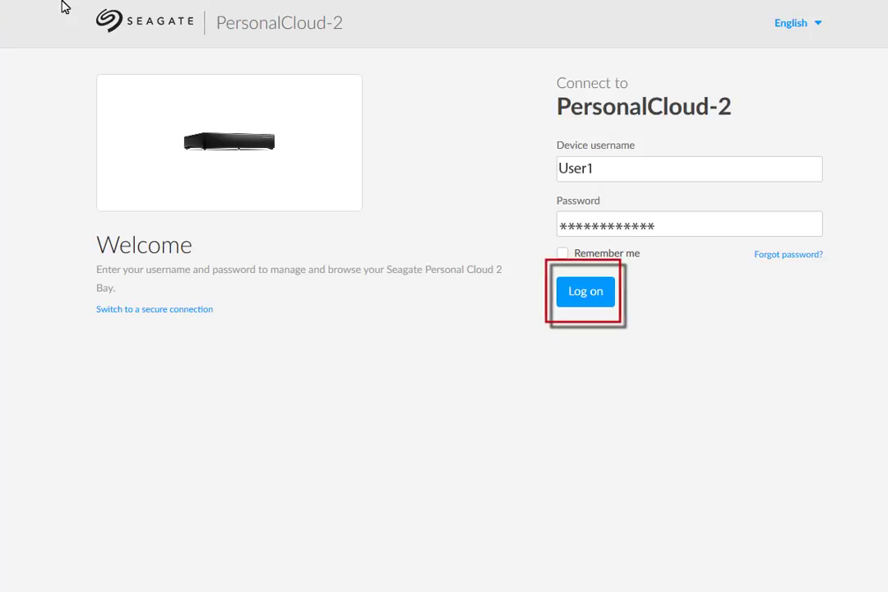
# - Sign in and view the Personal Cloud 2 Bay backups in Backup Manager
pyautogui.click(577, 293)
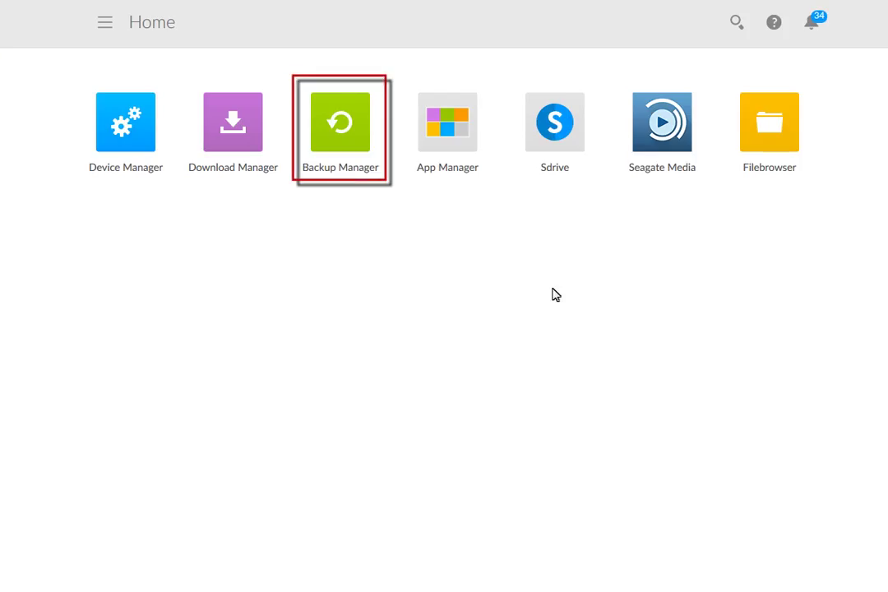
pyautogui.click(323, 142)
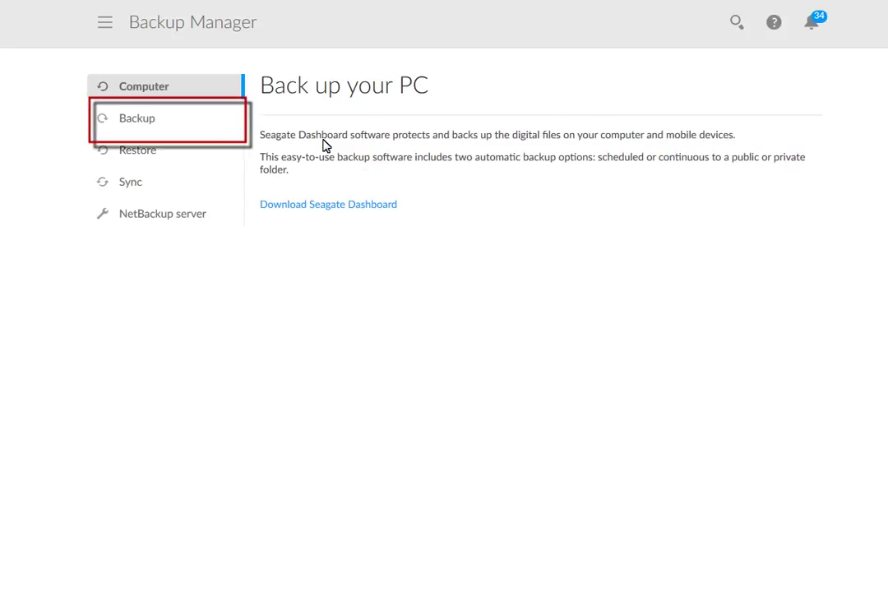
pyautogui.click(136, 124)
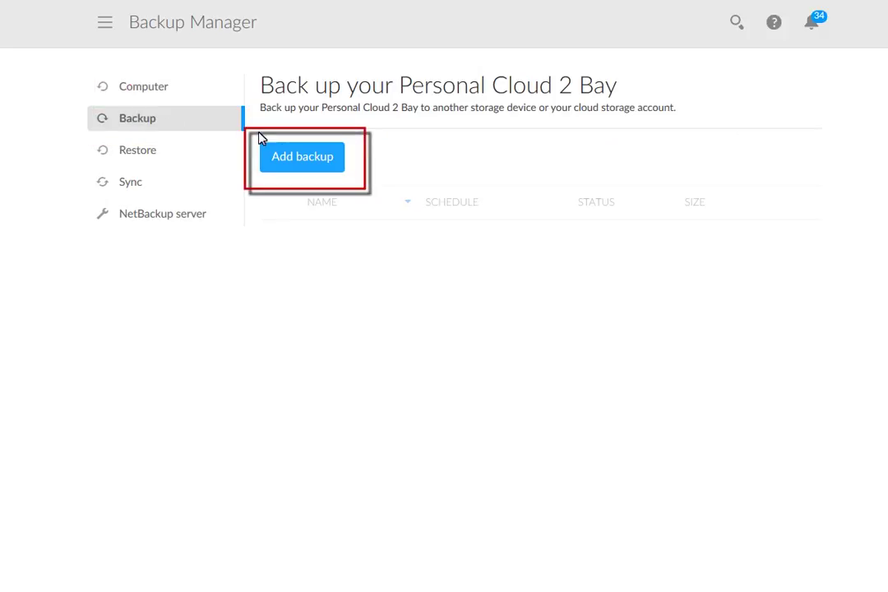
# - Add a new backup job with a USB device as the source
pyautogui.click(288, 162)
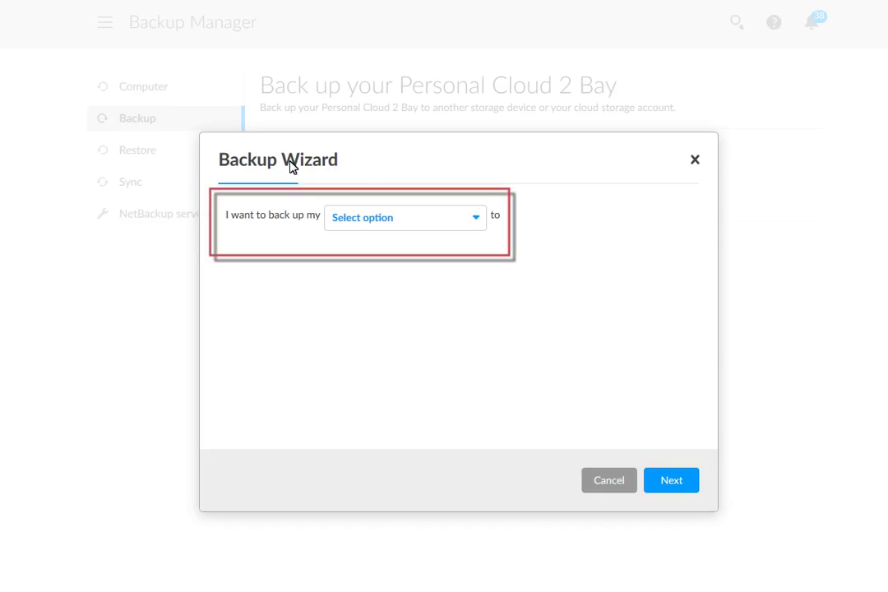
pyautogui.click(478, 218)
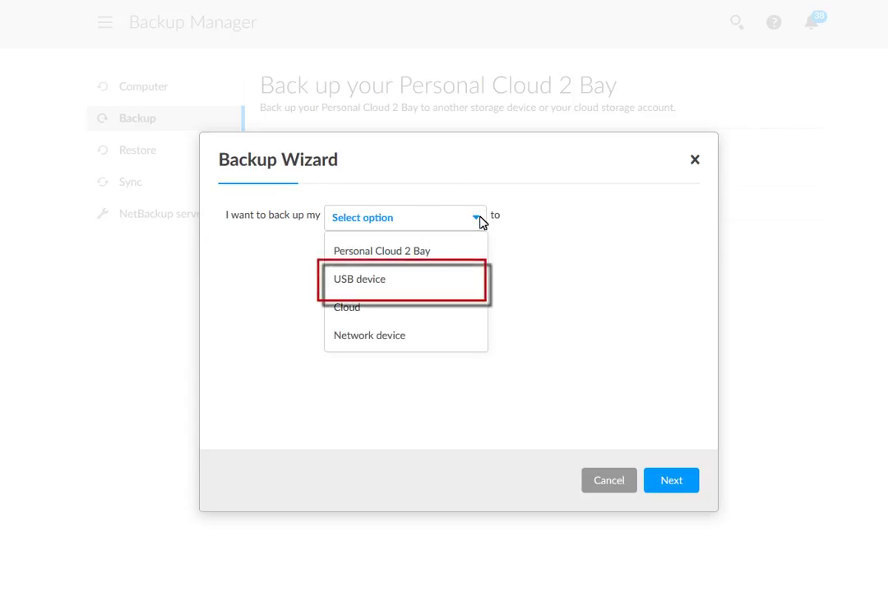
pyautogui.click(384, 277)
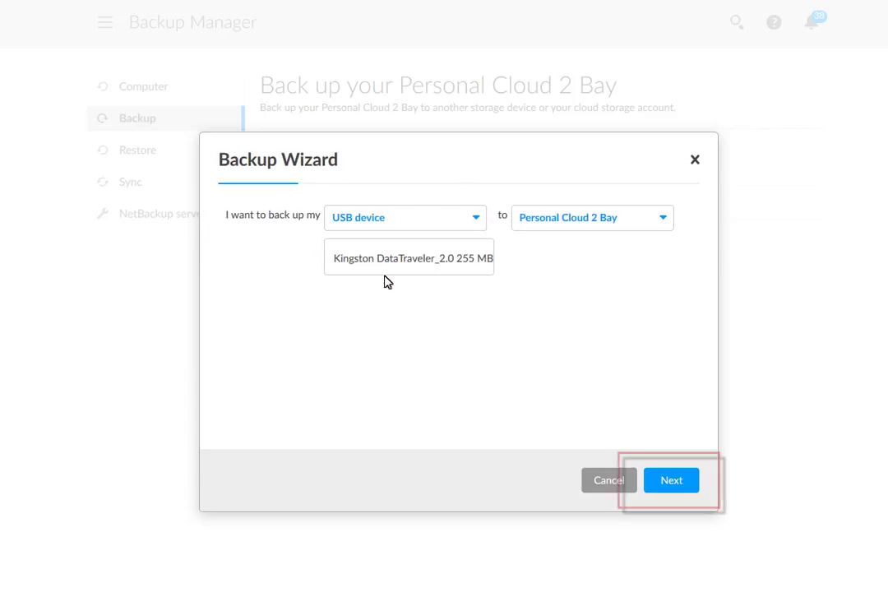
pyautogui.click(669, 480)
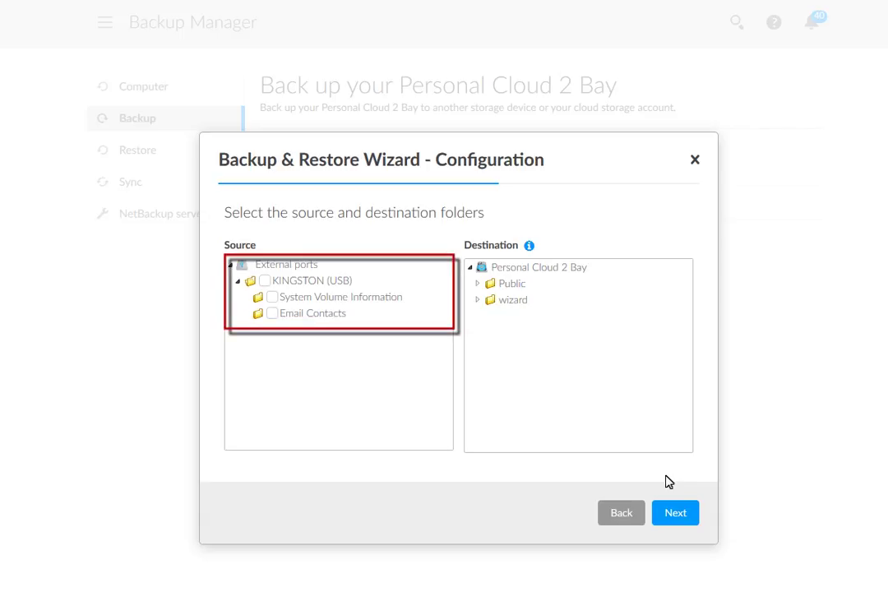
# - Select KINGSTON (USB) as the source and a new 'backup' folder under Public as the destination
pyautogui.click(265, 281)
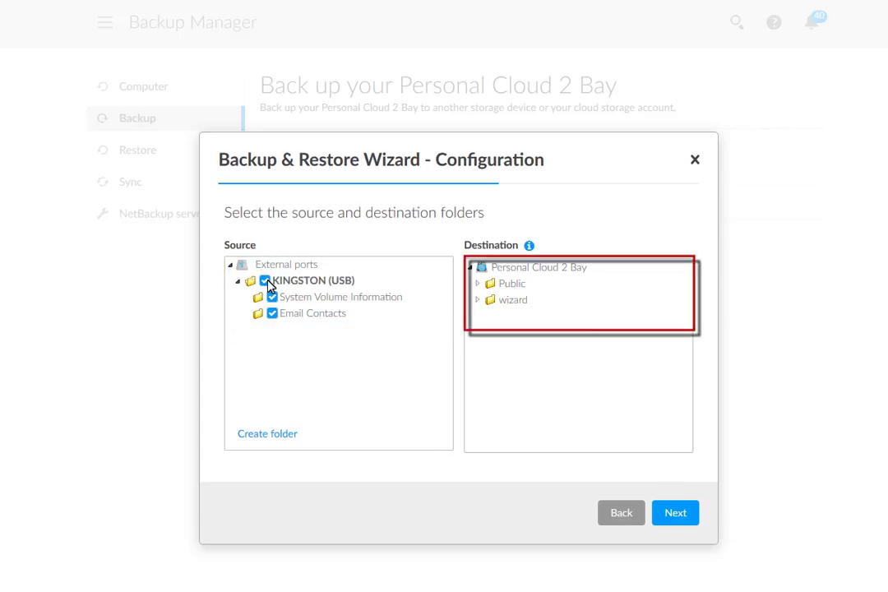
pyautogui.click(490, 284)
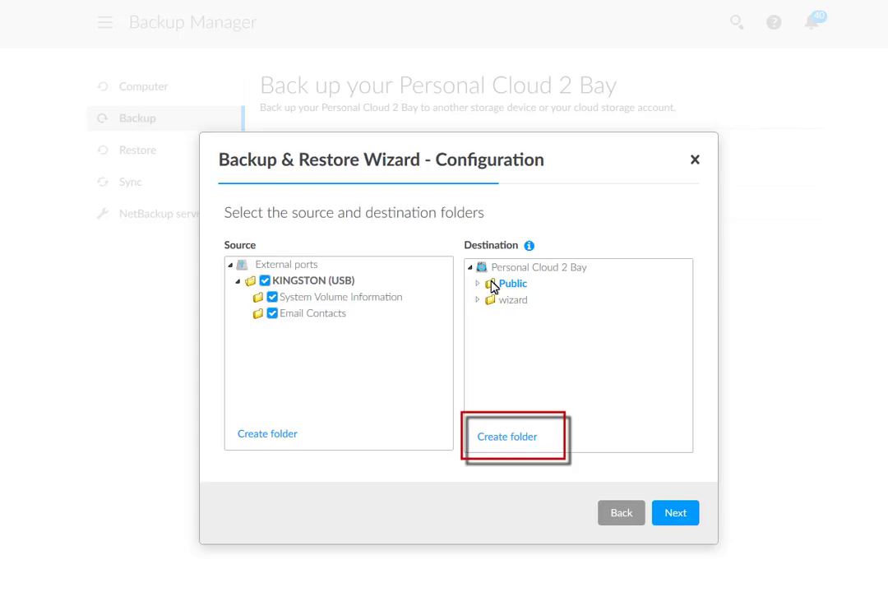
pyautogui.click(507, 435)
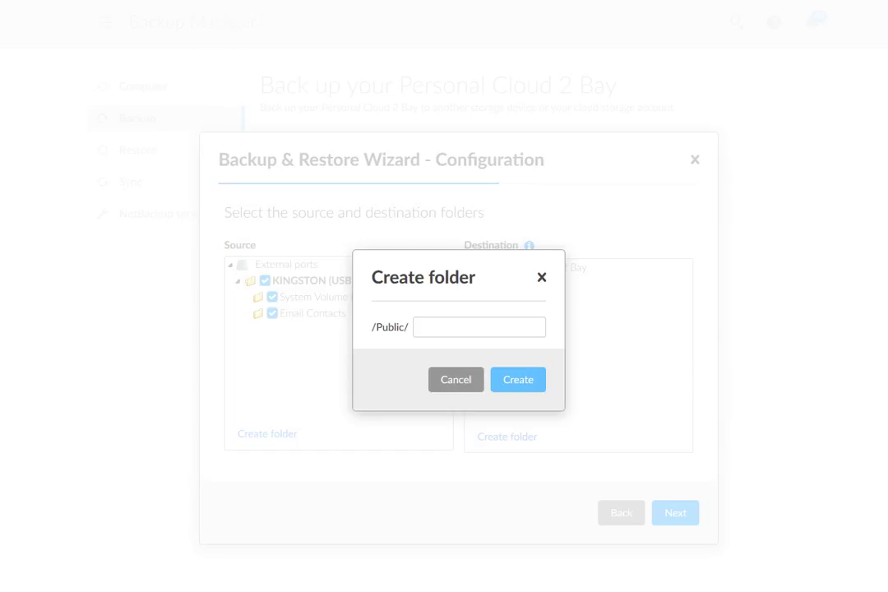
pyautogui.write('backup')
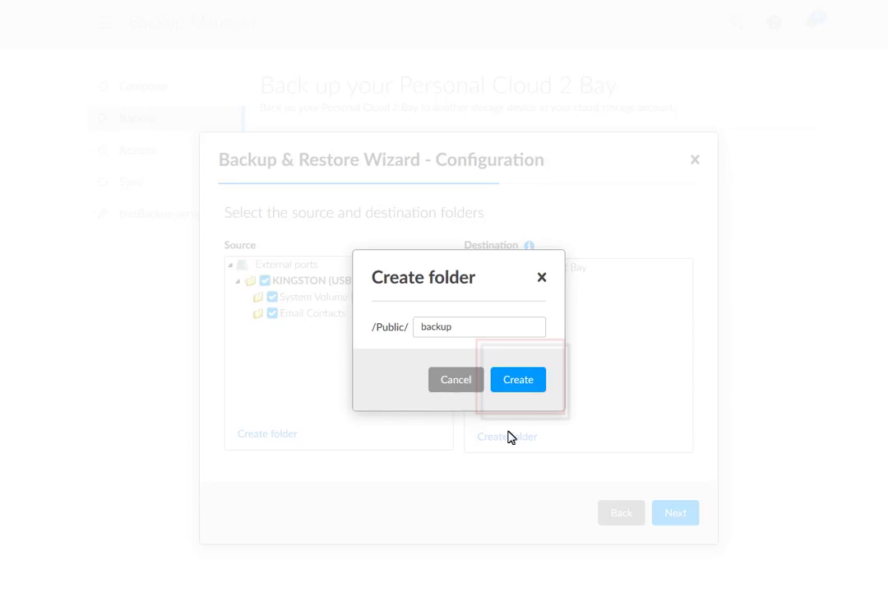
pyautogui.click(511, 378)
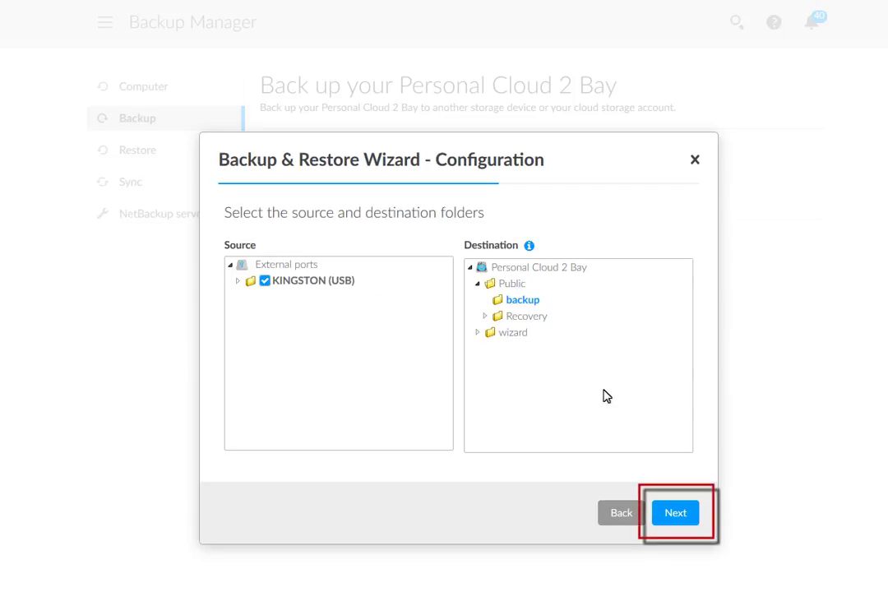
# - Keep the backup mode on Scheduled and continue to the schedule settings
pyautogui.click(675, 512)
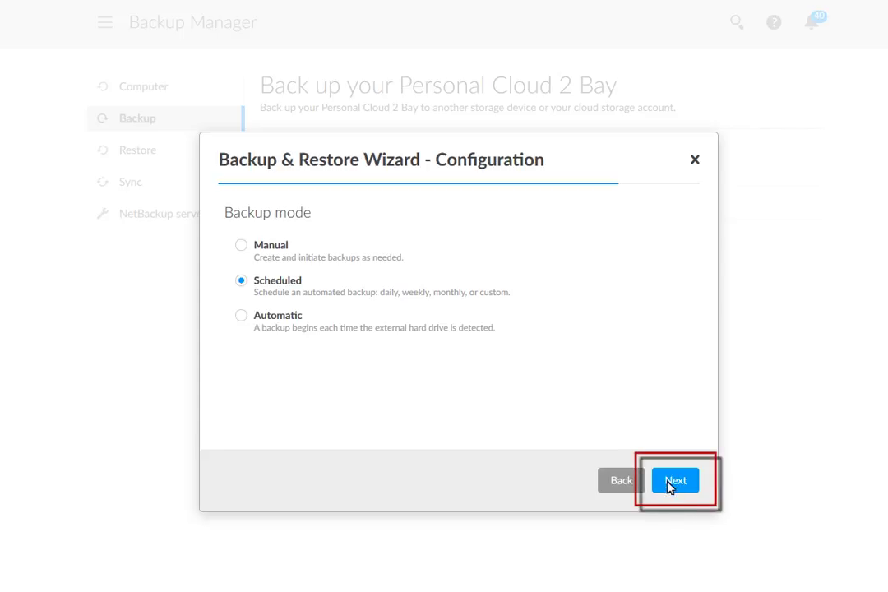
pyautogui.click(668, 482)
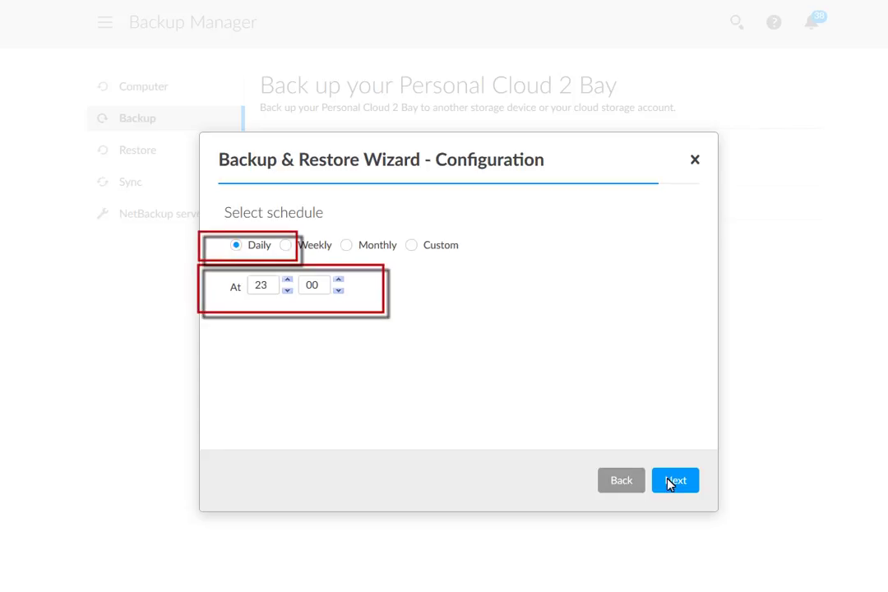
# - Preview the Weekly and Monthly options, then choose a Custom Mon–Fri schedule running once at 23:00
pyautogui.click(288, 246)
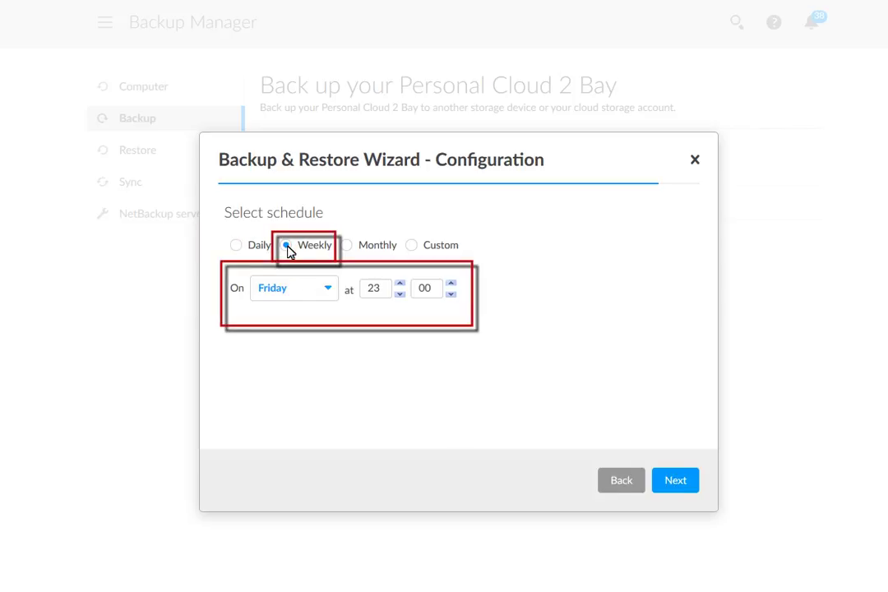
pyautogui.click(346, 245)
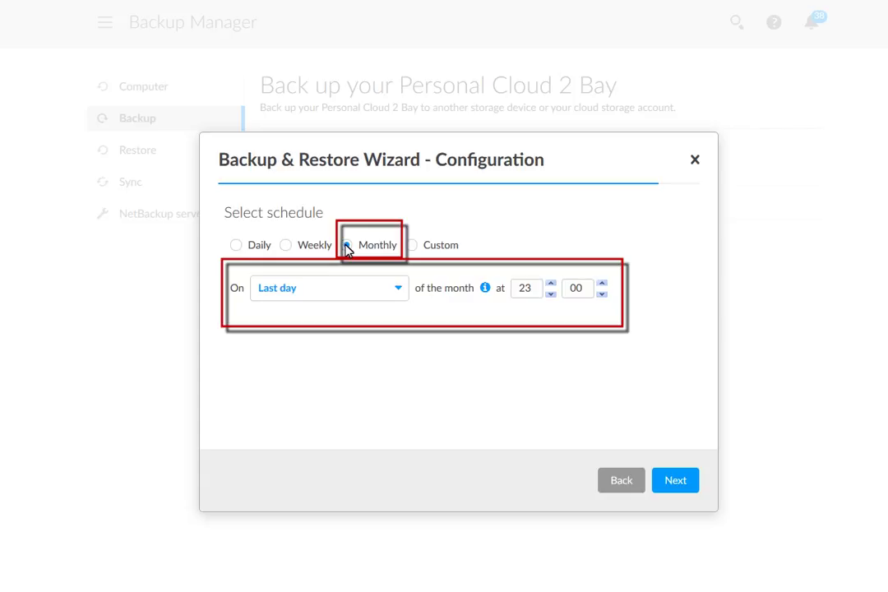
pyautogui.click(413, 246)
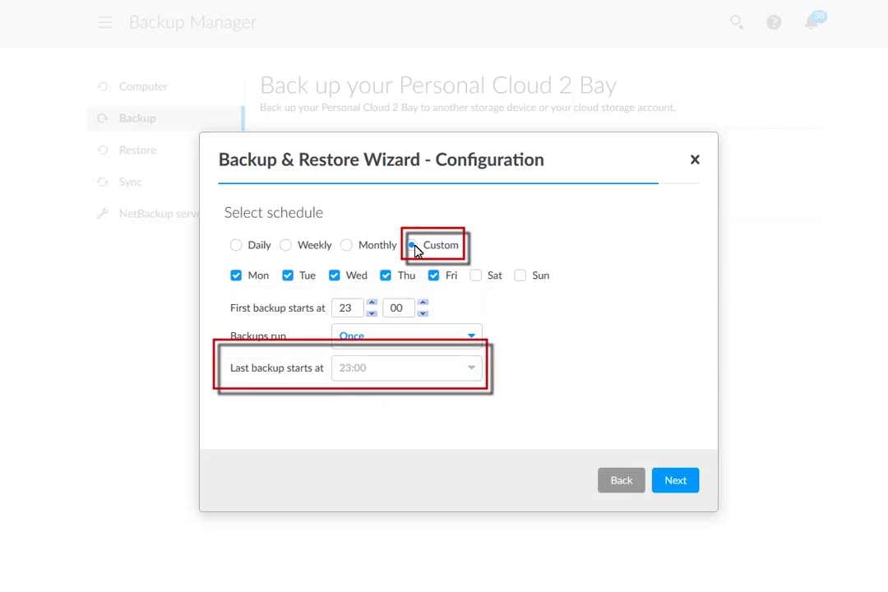
# - Finish the KINGSTON(USB)_Backup wizard with 'Begin the backup' ticked so it starts right away
pyautogui.click(673, 477)
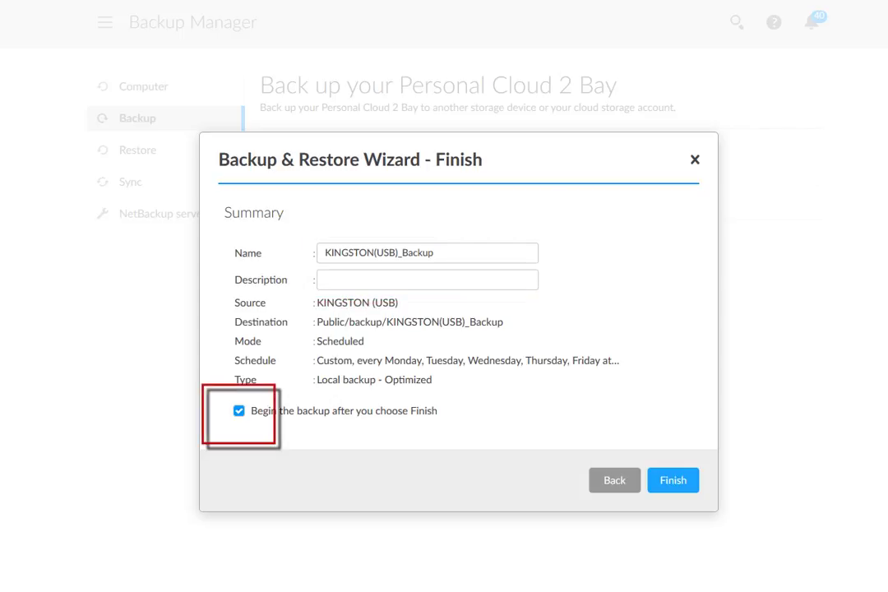
pyautogui.click(666, 480)
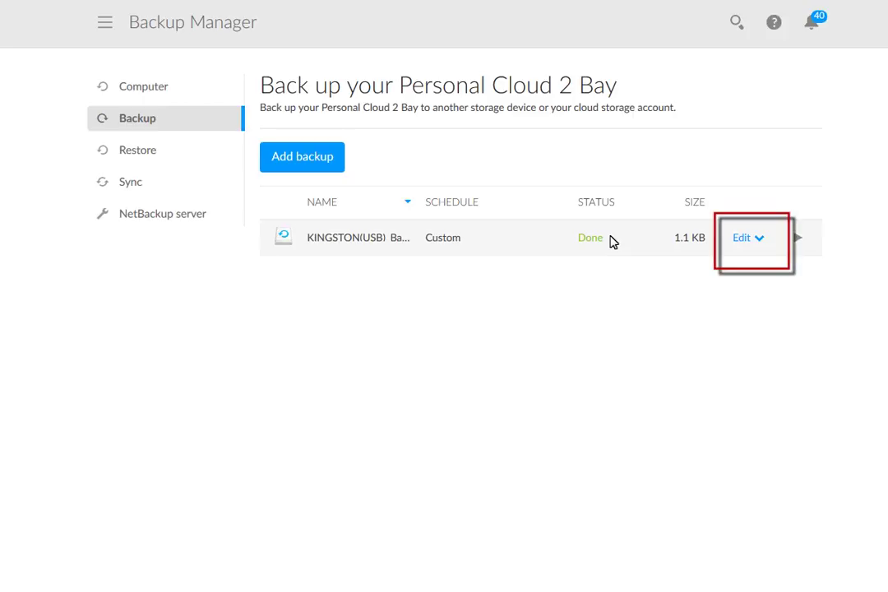
# - Check that the KINGSTON(USB) job shows Done and open its Edit dropdown
pyautogui.click(736, 241)
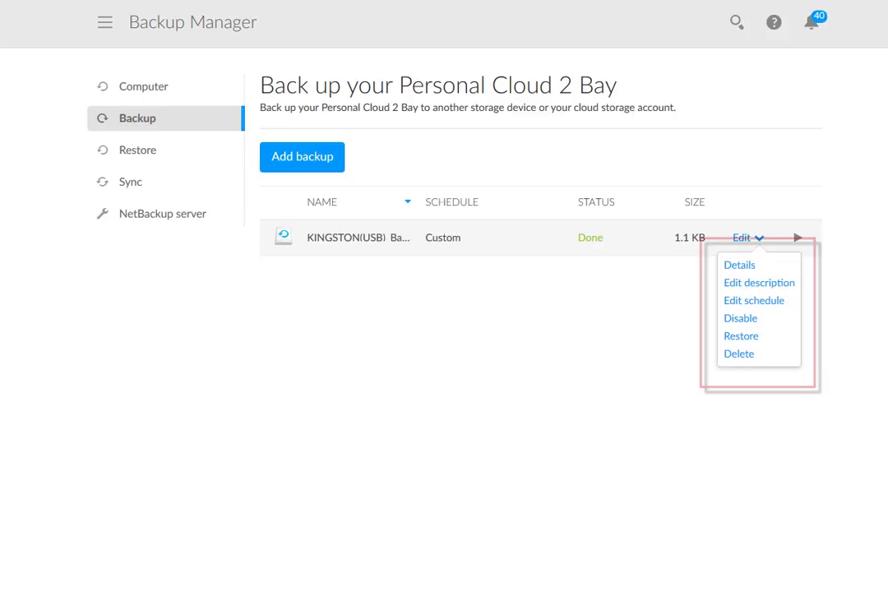